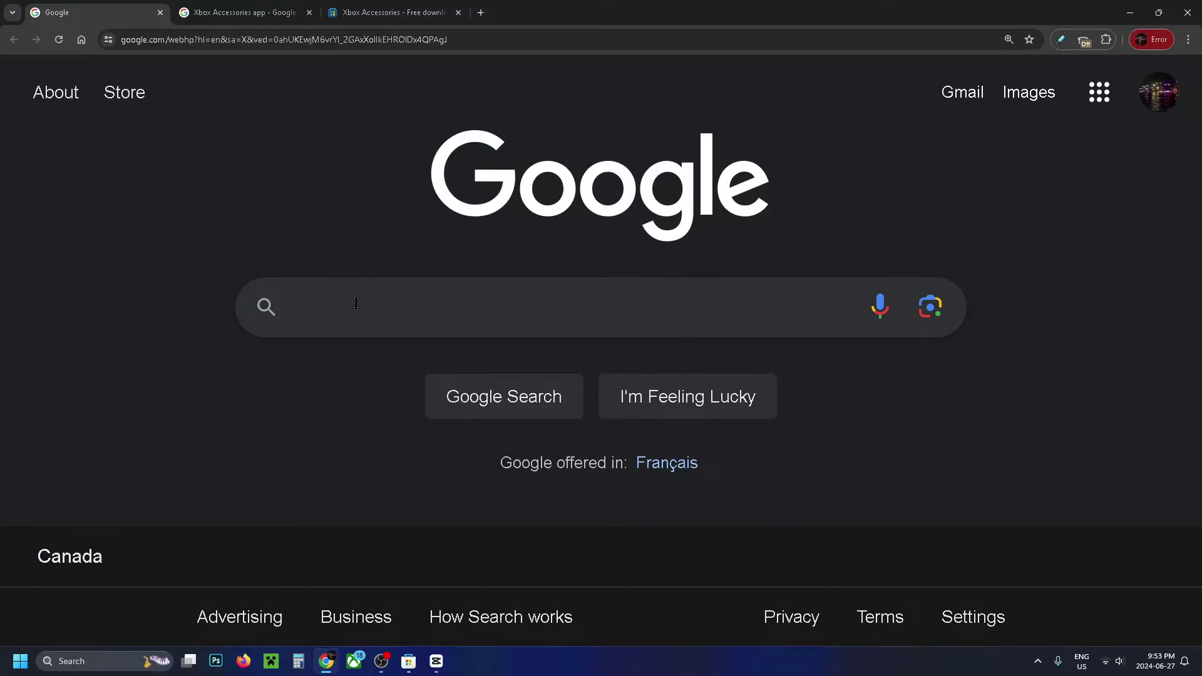
{"action": "type", "text": "xbox accessories app"}
Step: Run a Google search for 'xbox accessories app' to find its Microsoft download page
{"action": "left_click", "coordinate": [186, 338]}
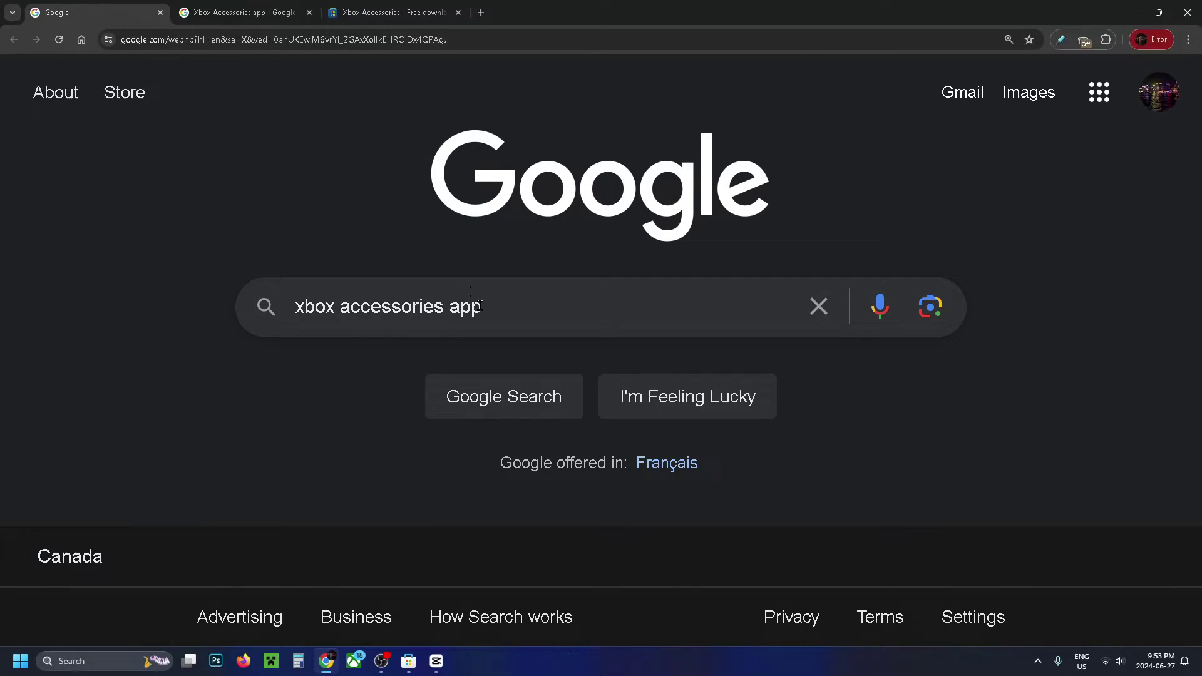
{"action": "left_click", "coordinate": [503, 403]}
{"action": "scroll", "coordinate": [832, 255], "scroll_direction": "down", "scroll_amount": 3}
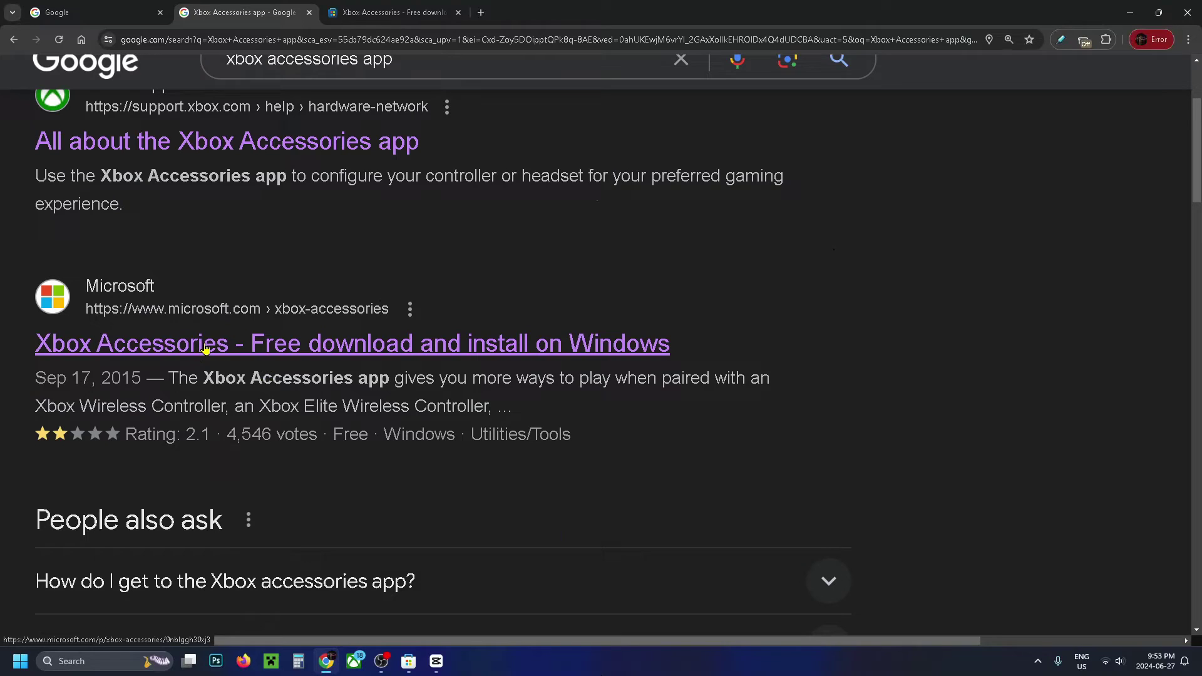
Step: Install the Xbox Accessories app from its Microsoft Store page
{"action": "key", "text": "ctrl+Tab"}
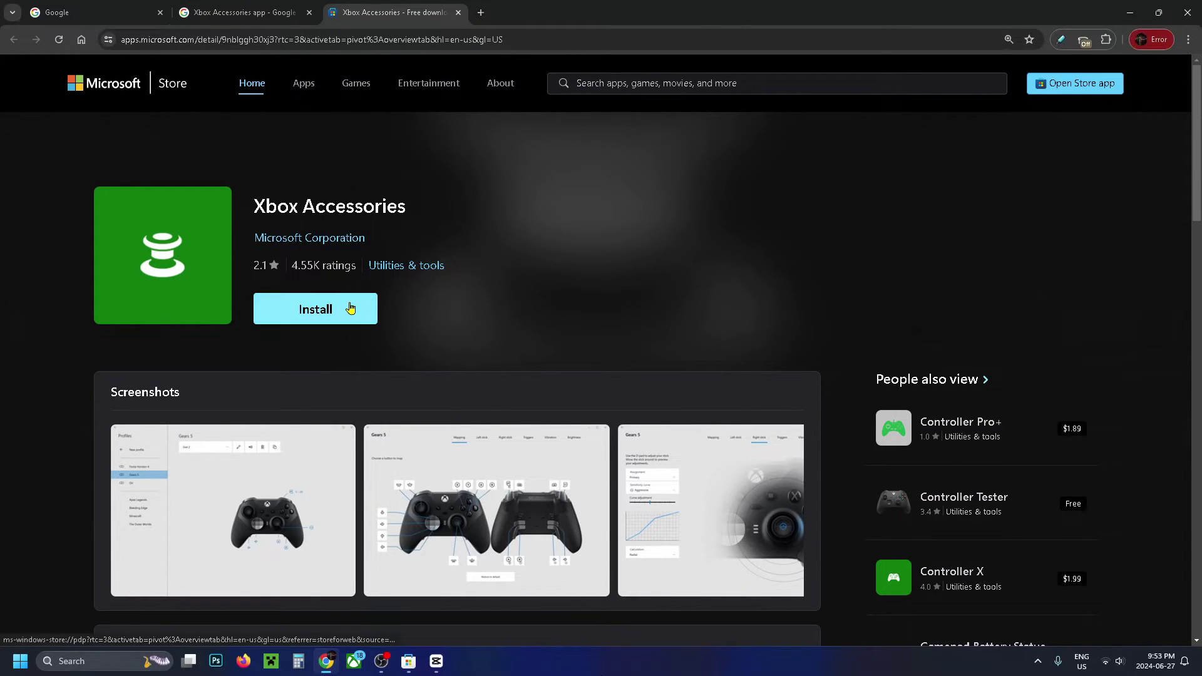
{"action": "left_click", "coordinate": [404, 663]}
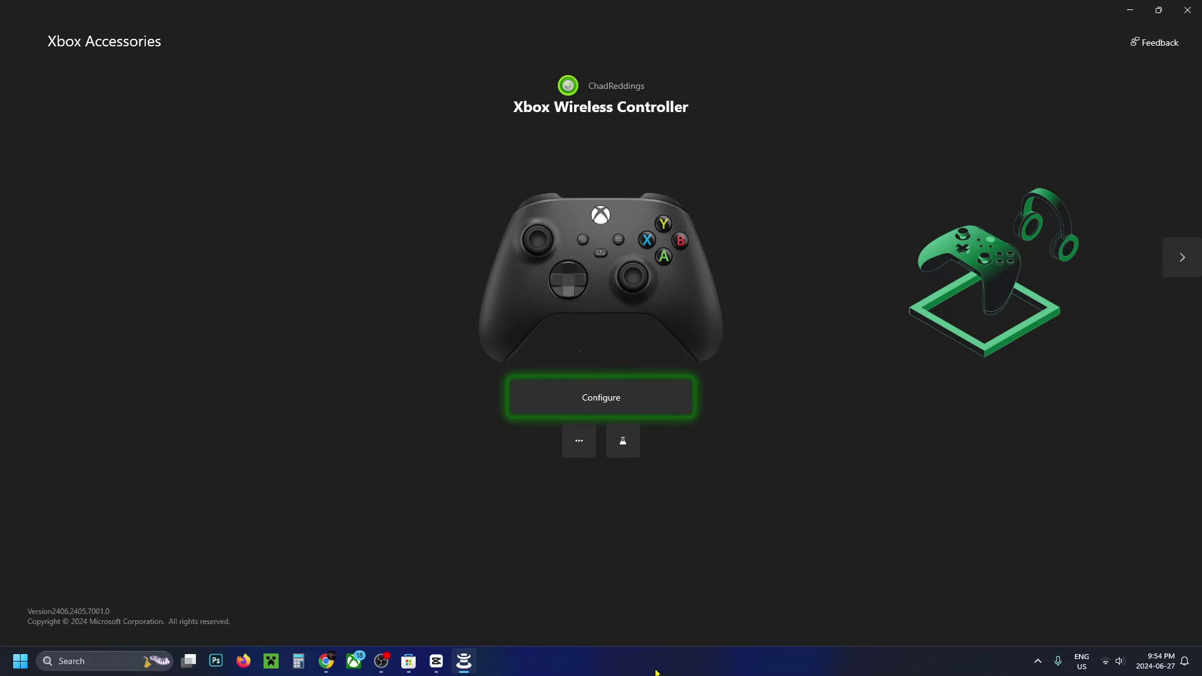
Step: Open the controller's more options page and launch the firmware update, which starts at 0%
{"action": "key", "text": "Tab"}
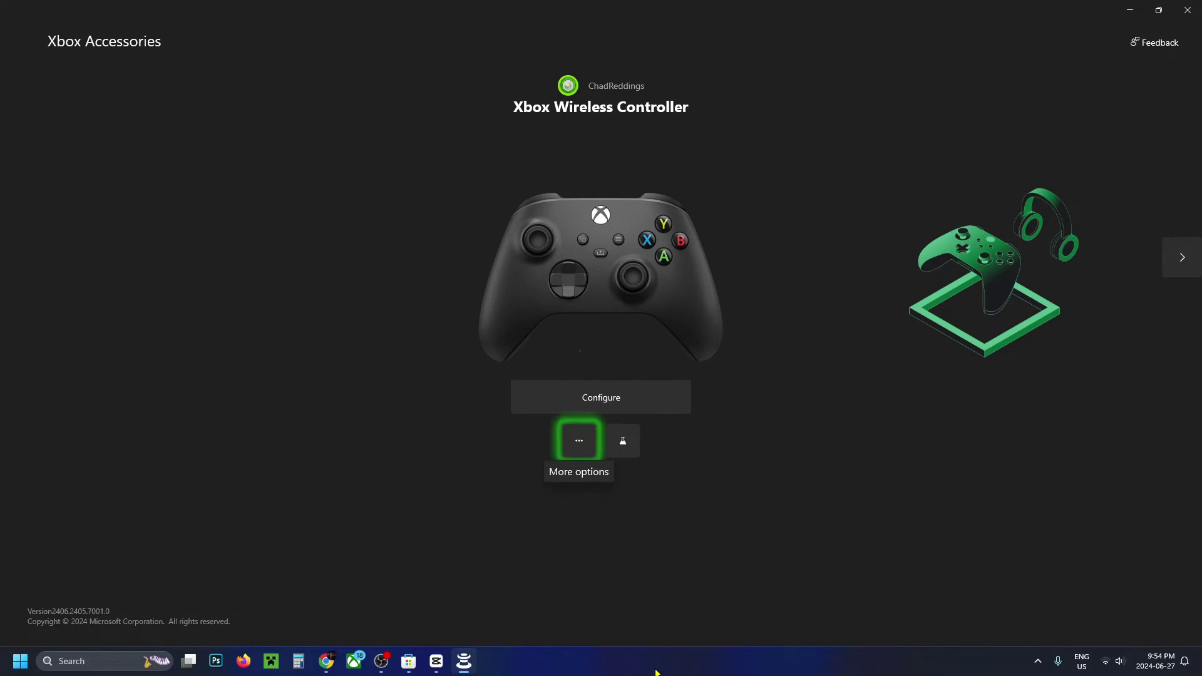
{"action": "key", "text": "Return"}
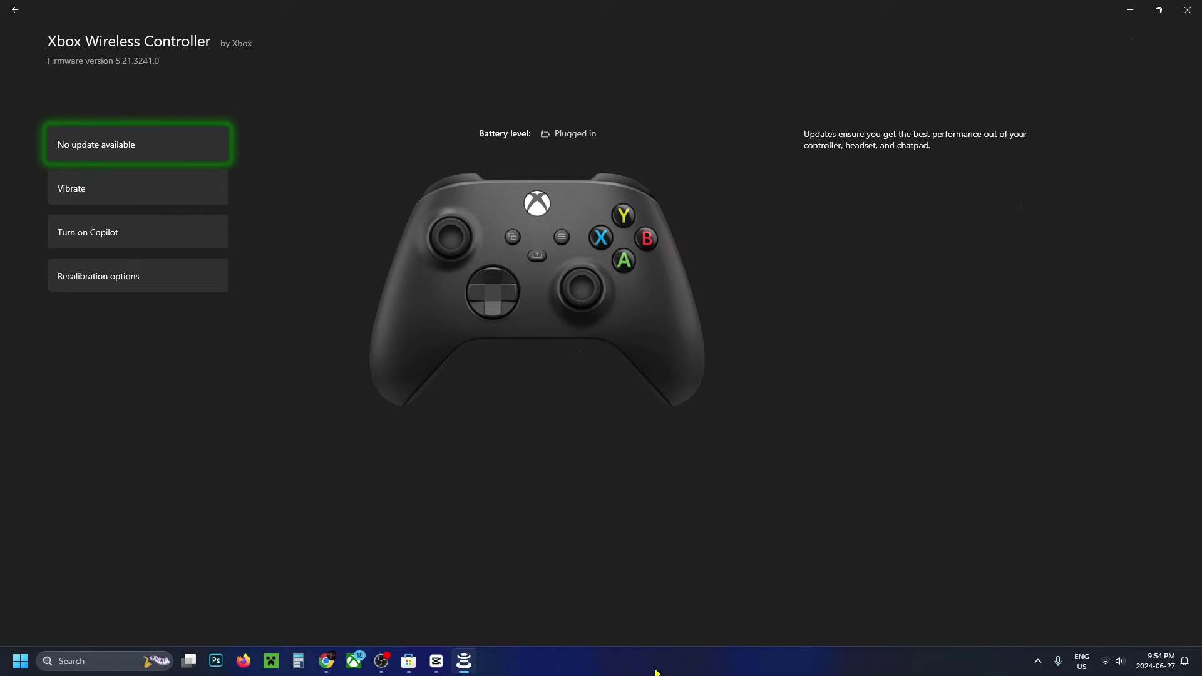
{"action": "key", "text": "Return"}
{"action": "key", "text": "Return"}
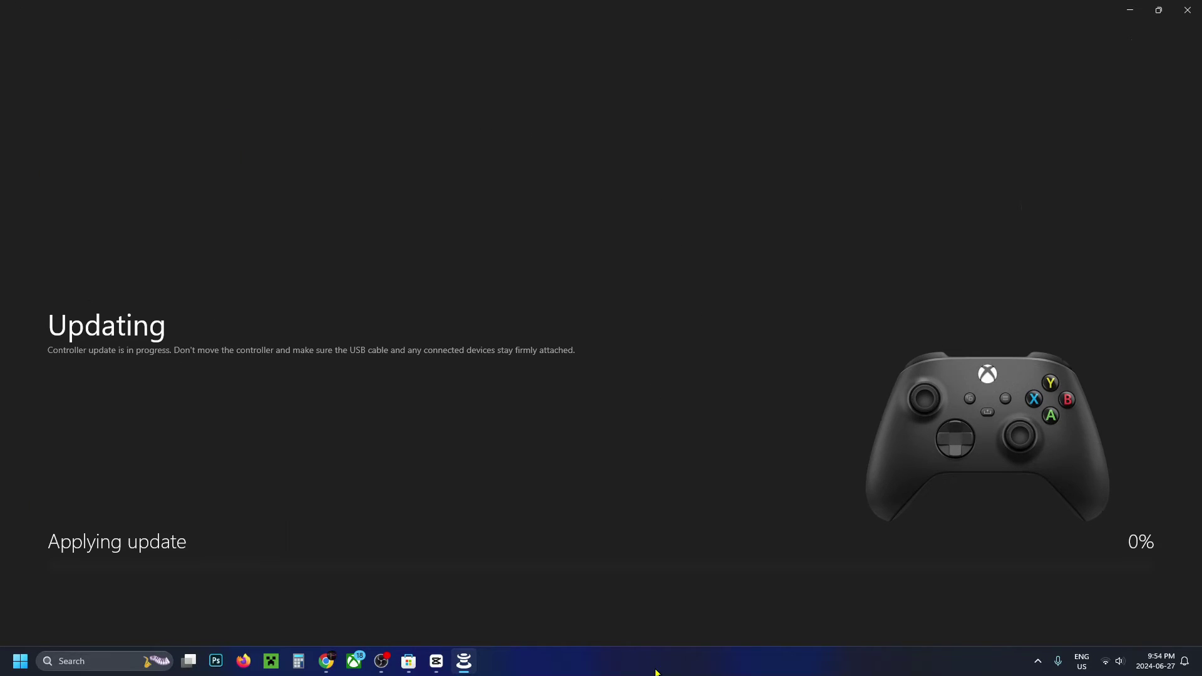